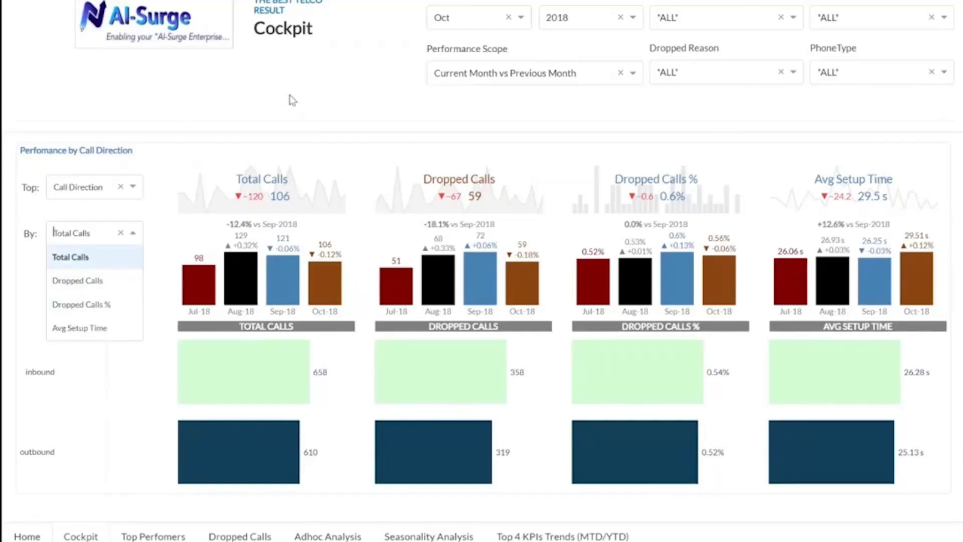
Filter the dashboard to Month Jul and Year 2016, then switch to the Top Perfomers page.
click(489, 21)
click(443, 90)
click(577, 18)
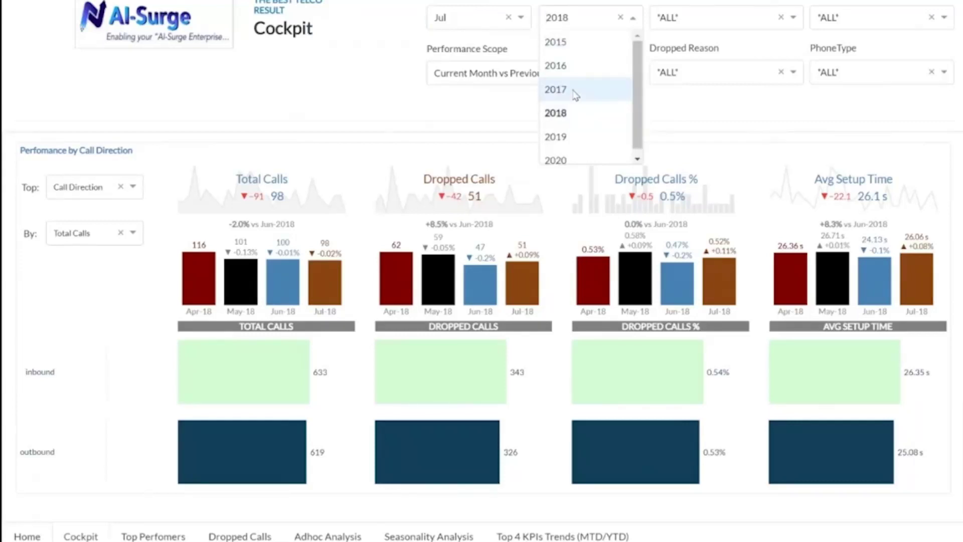
click(567, 66)
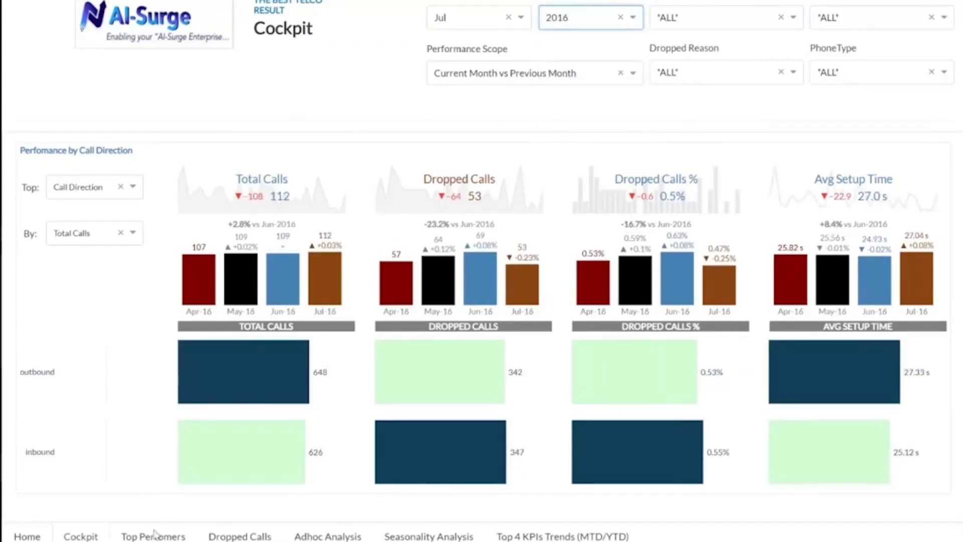
click(154, 534)
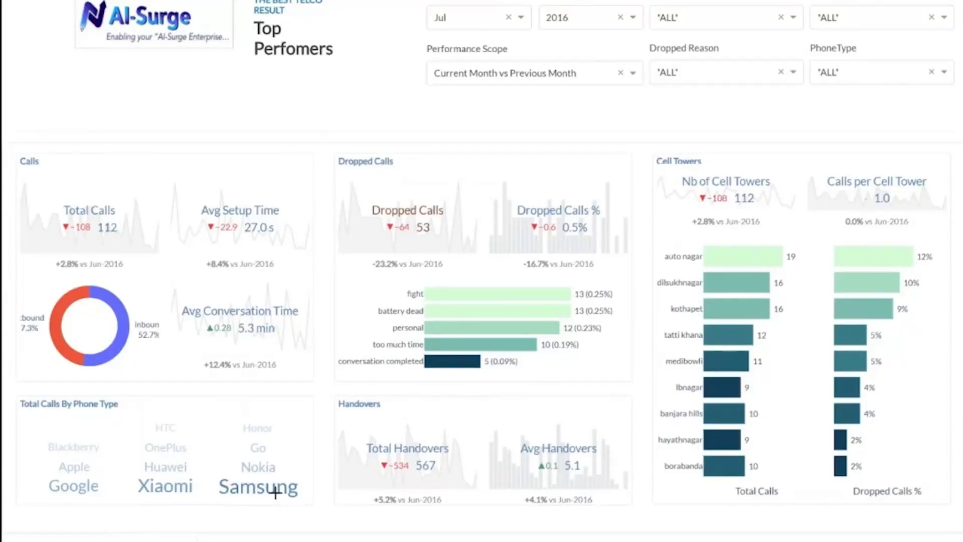
Go to the Dropped Calls page, then on to the Adhoc Analysis page.
mouse_move(123, 328)
click(238, 540)
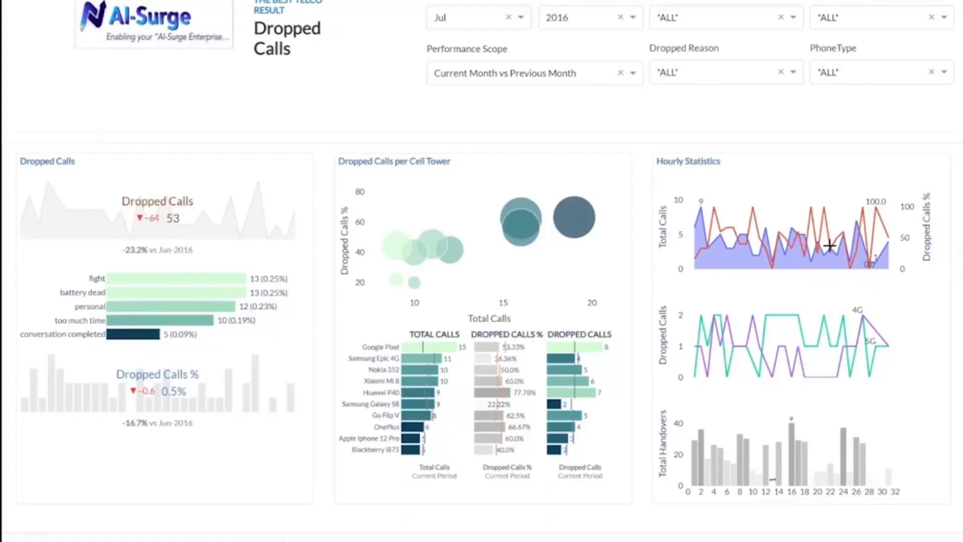
click(336, 540)
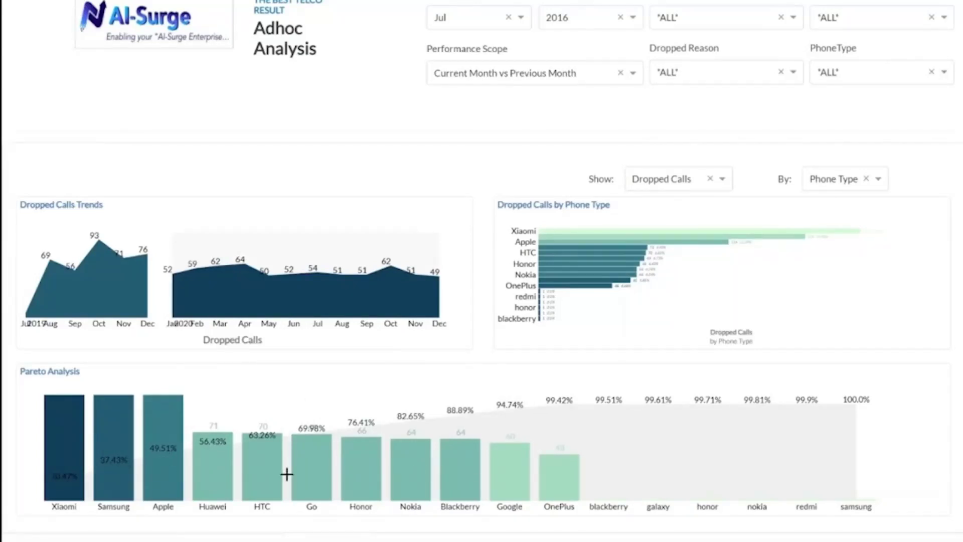
Check the Show measures and set the By breakdown to Phone Type.
click(658, 181)
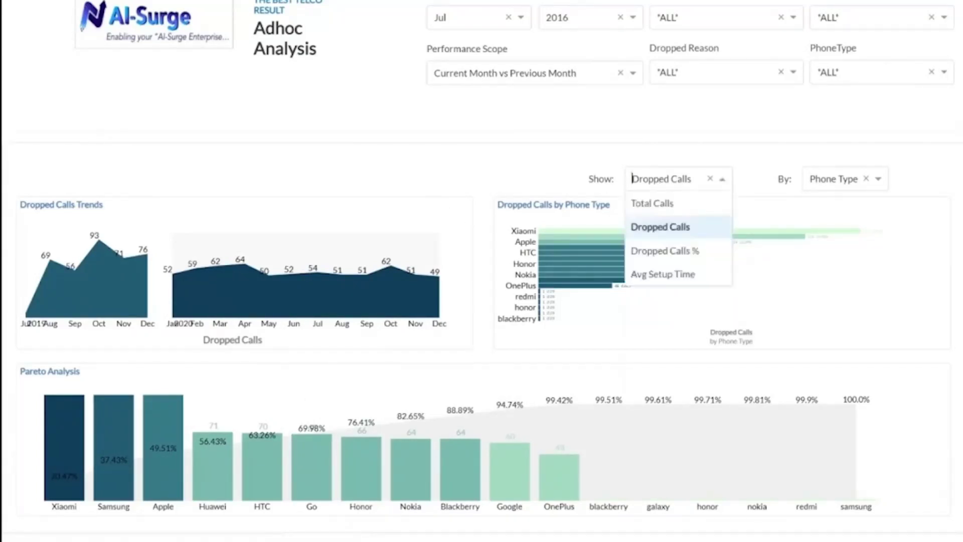
click(836, 179)
click(833, 250)
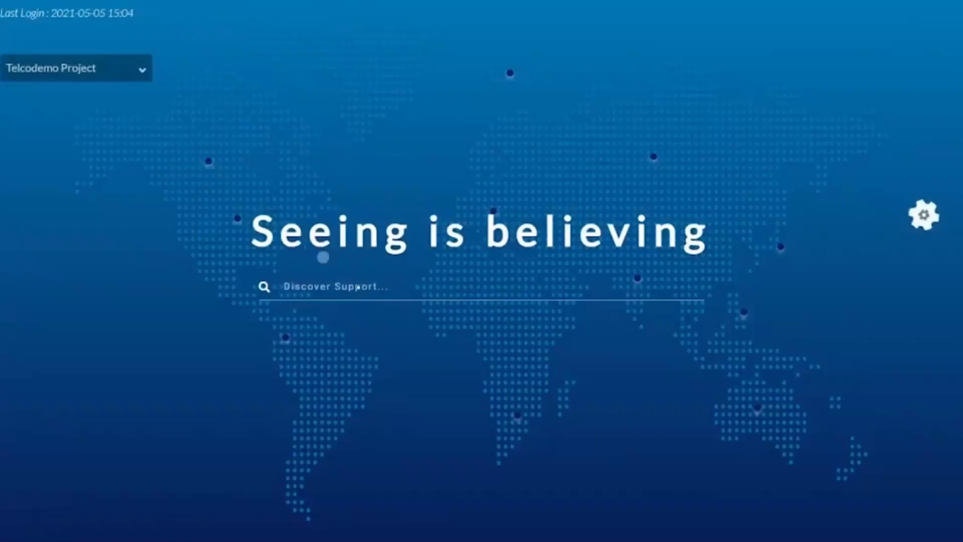
Search the landing page for 'all'.
click(354, 286)
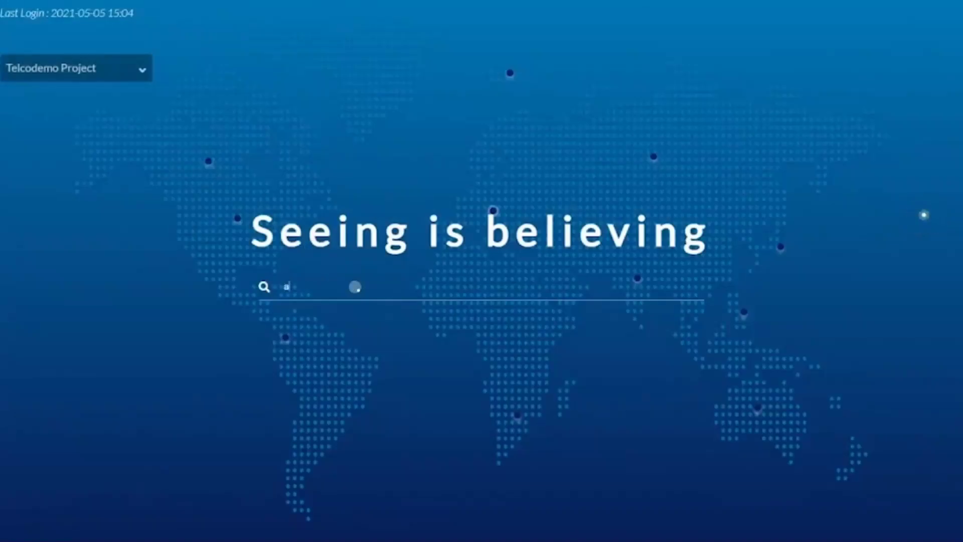
text(all)
key(Return)
Review the Bad Datasets, Secure Datasets, AI-Remedies and Datasets results, then go to AI Remedies.
click(111, 41)
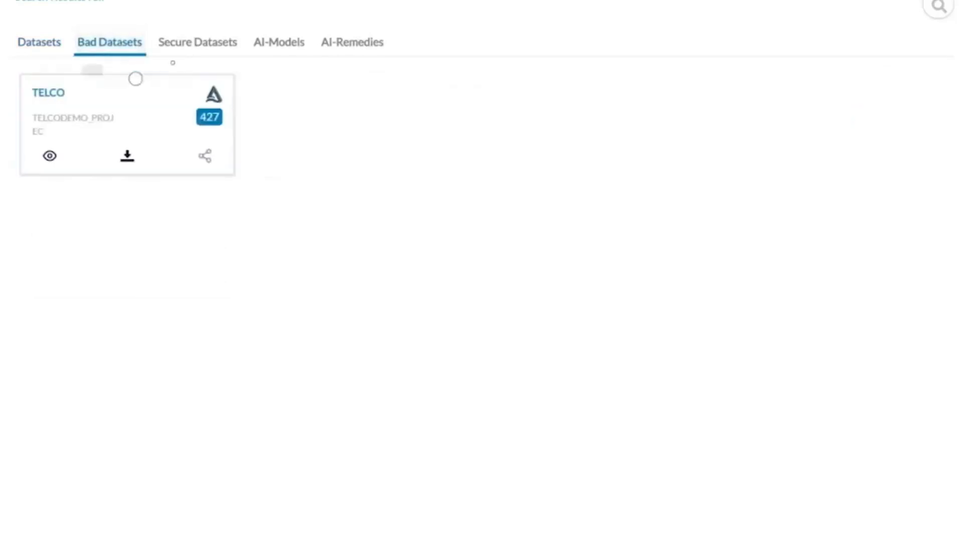
click(190, 43)
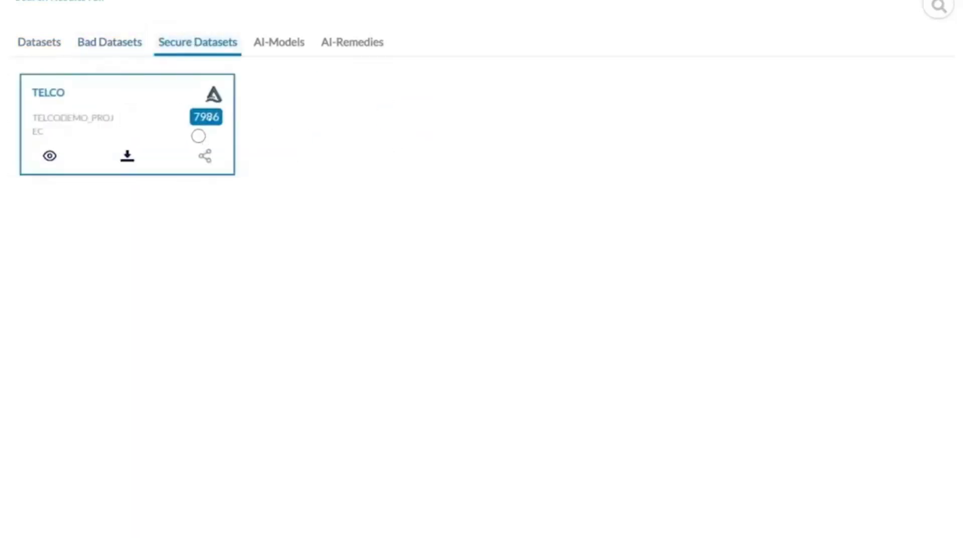
click(355, 43)
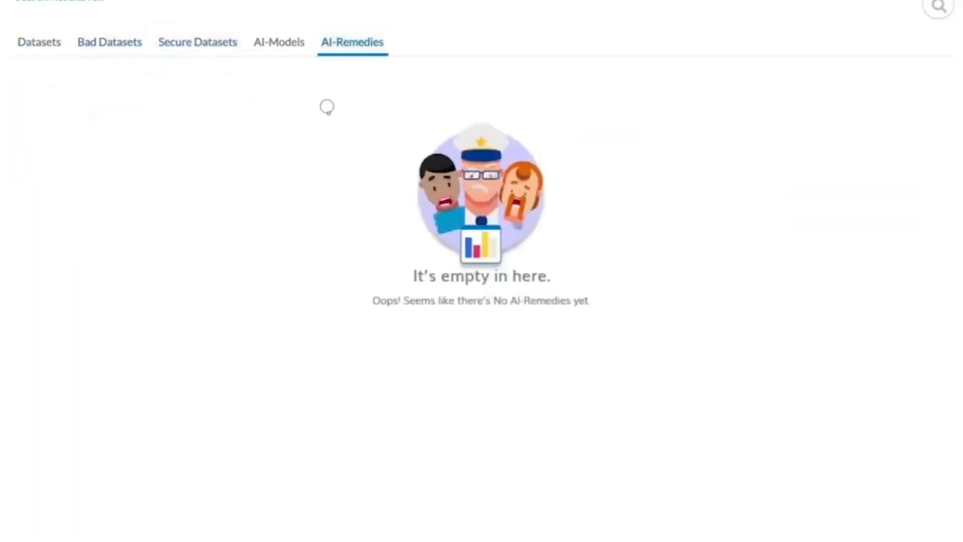
click(44, 48)
mouse_move(201, 1)
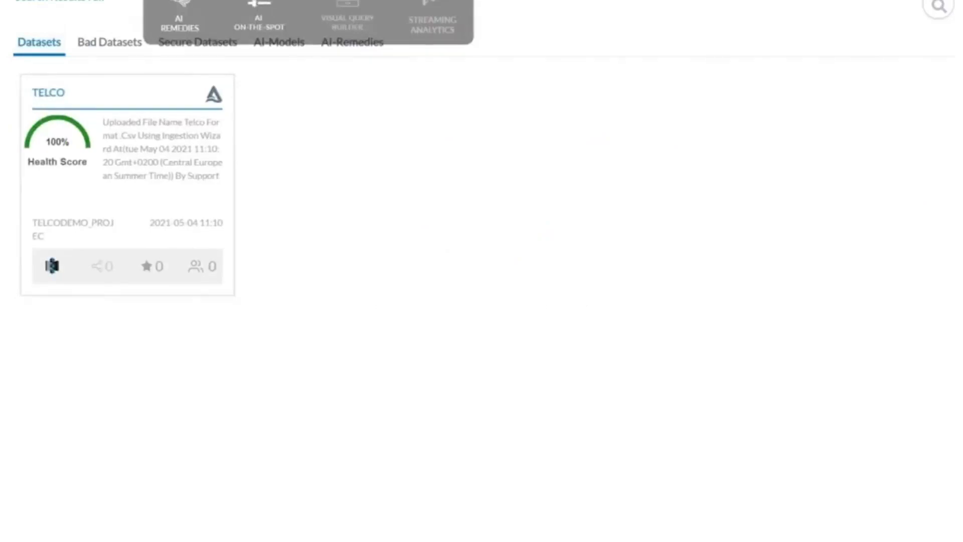
click(185, 16)
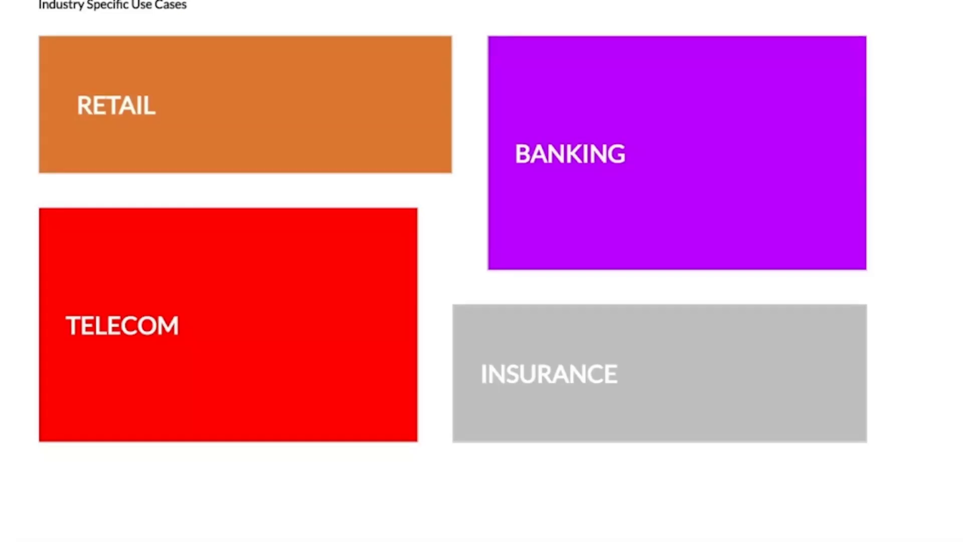
Start the TELECOM use cases and choose the Telecommunications template.
mouse_move(213, 357)
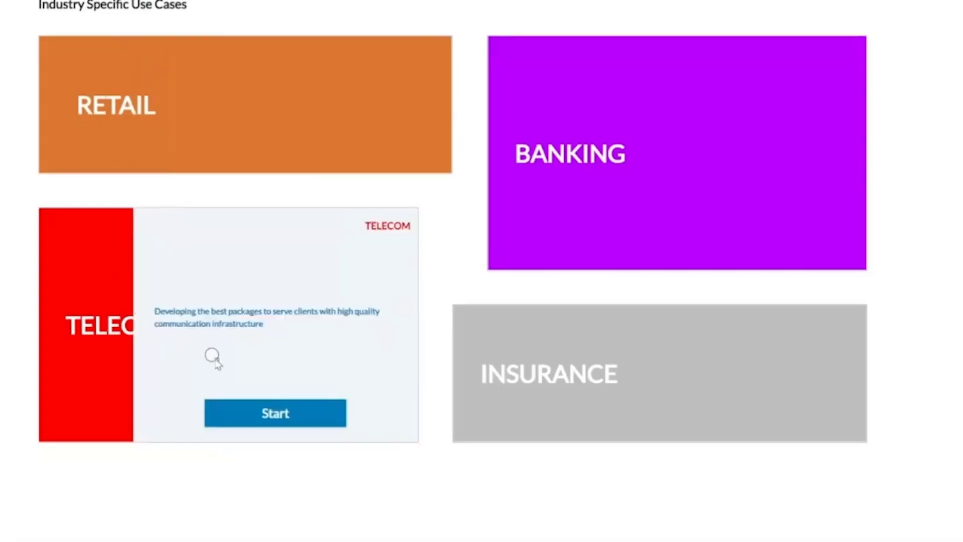
click(265, 412)
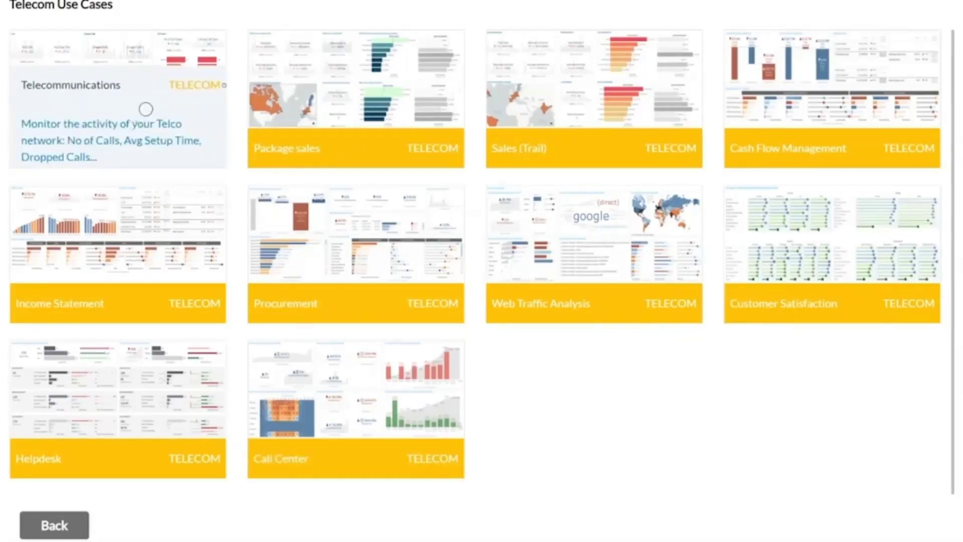
mouse_move(137, 123)
click(141, 116)
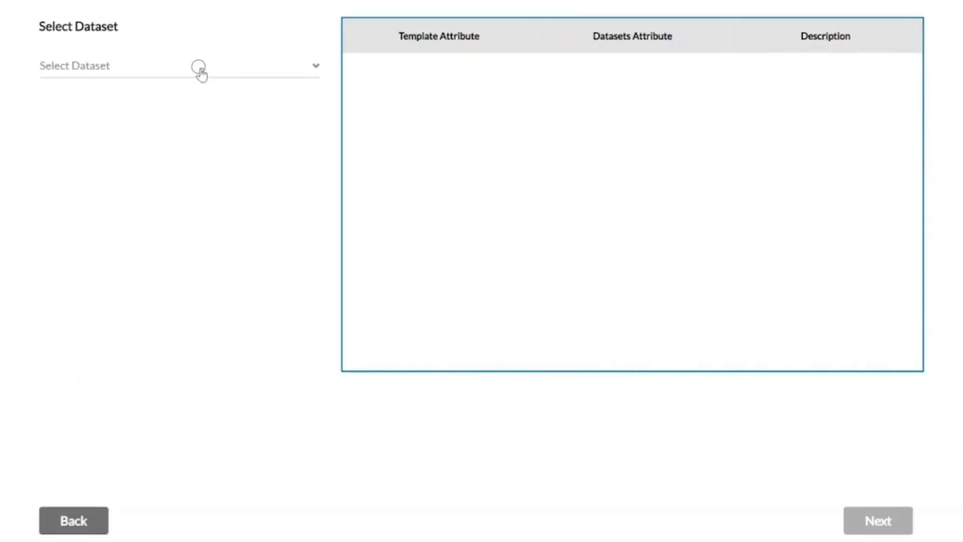
Pick the Telco dataset and map Call_Date_Time and Call_Direction to their matching columns.
click(199, 70)
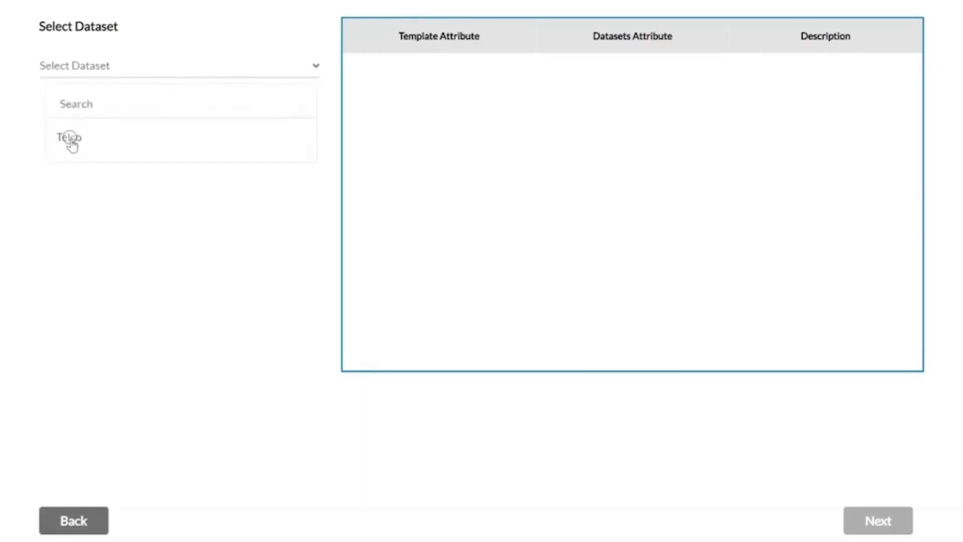
click(70, 138)
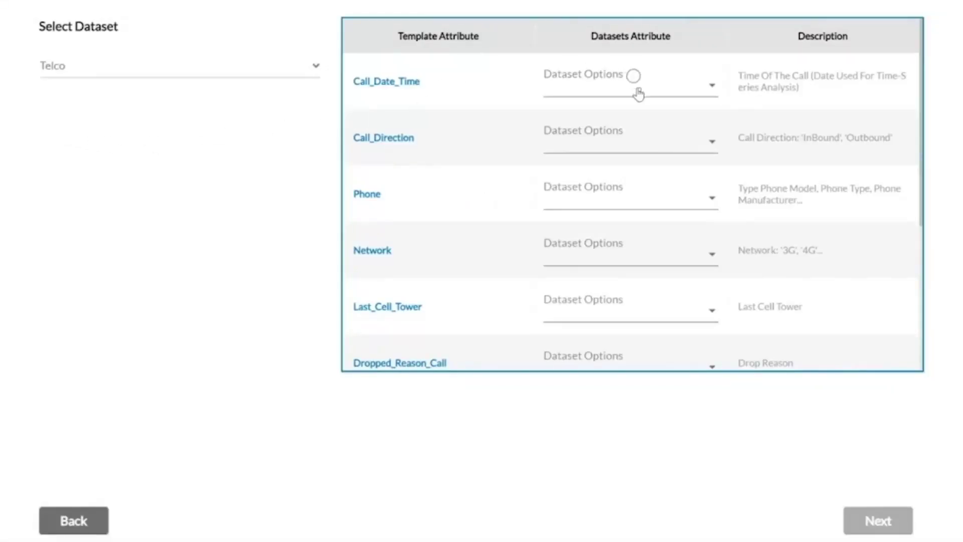
click(636, 89)
click(636, 89)
click(608, 140)
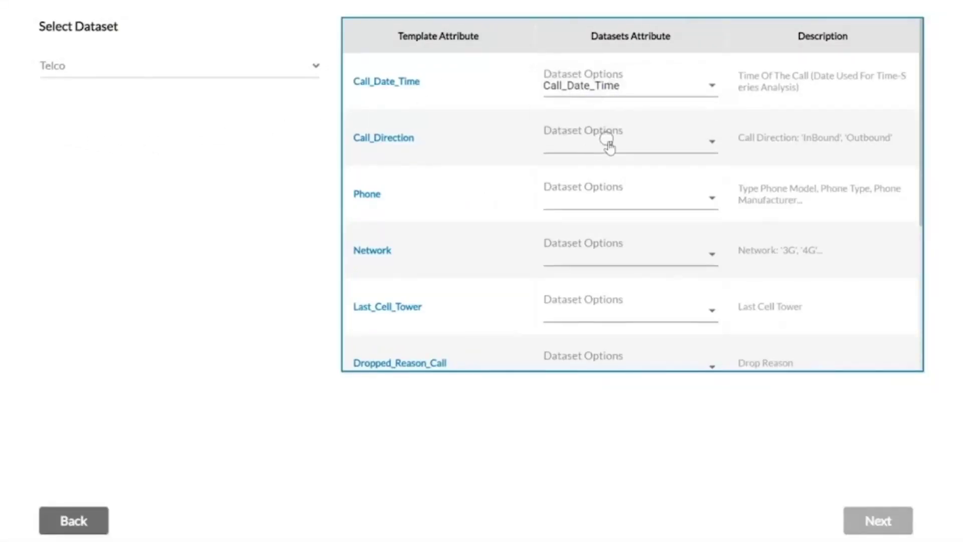
click(587, 148)
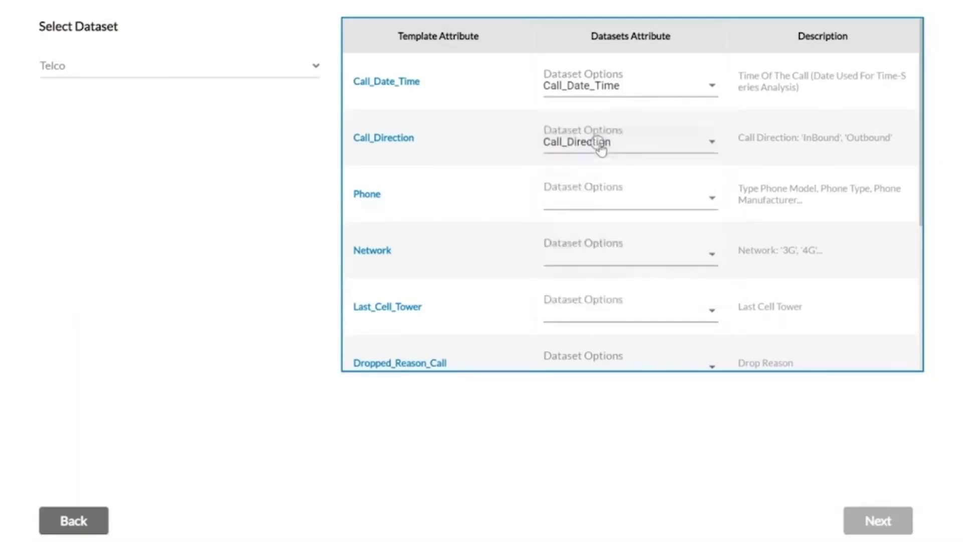
Map Phone to Phone_Type, then map Network and Dropped_Call to their columns.
click(590, 199)
click(576, 243)
click(570, 260)
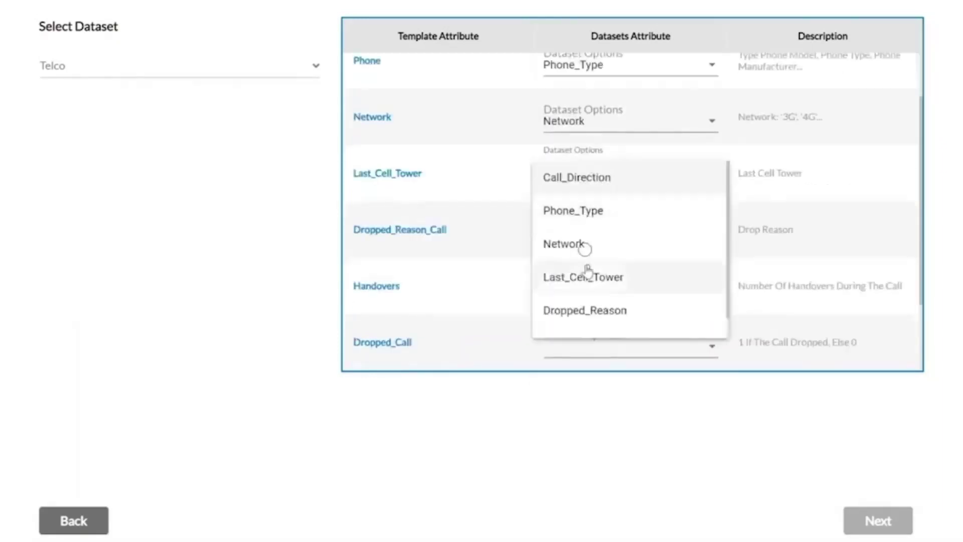
scroll(586, 295, down, 3)
click(602, 234)
click(602, 268)
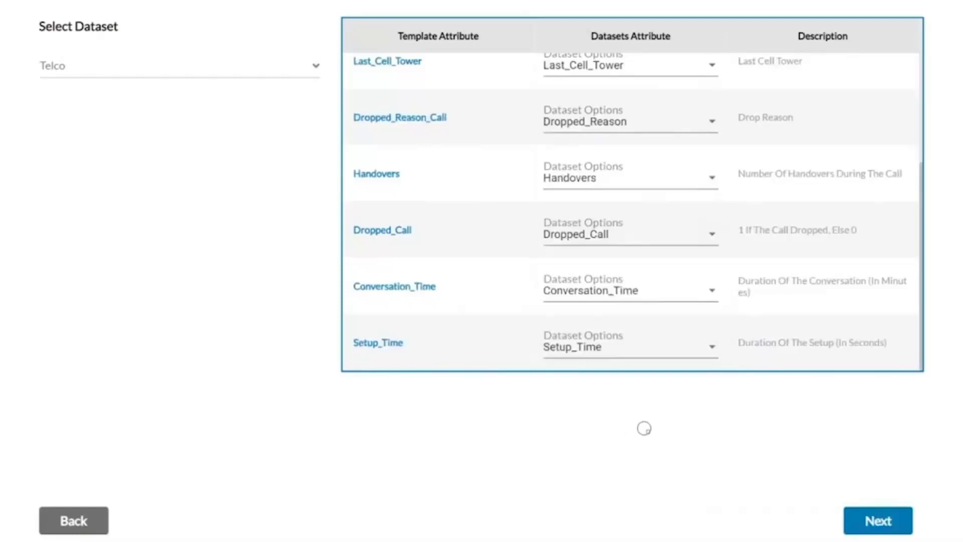
scroll(758, 206, up, 3)
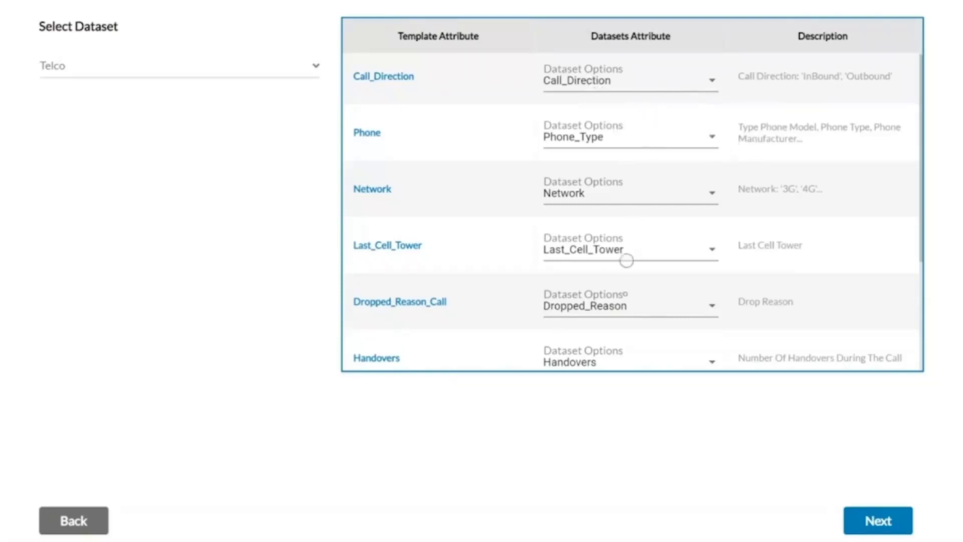
Expand the Total Calls, Dropped Calls, Dropped Calls %, Avg Setup Time, Avg Conversation Time and Total Handovers KPIs, then continue.
click(863, 520)
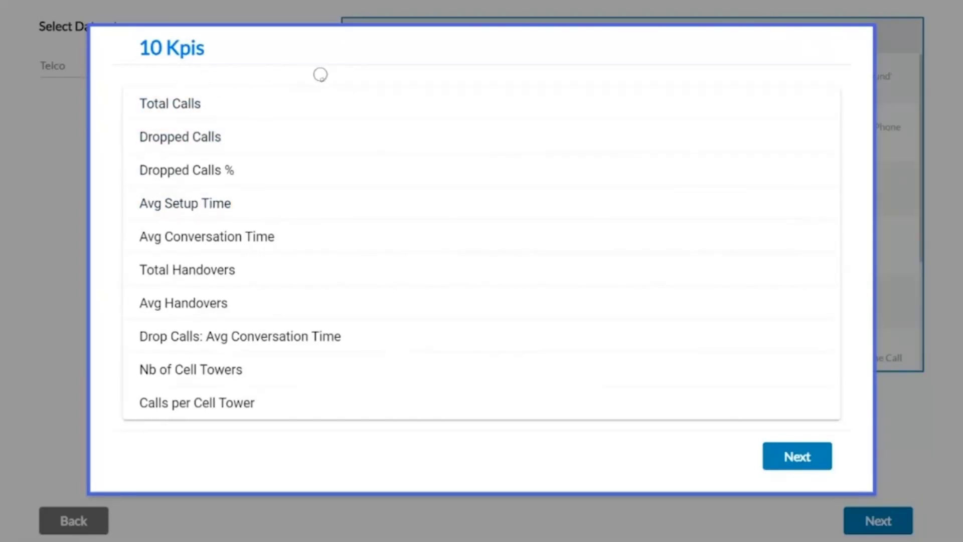
click(301, 103)
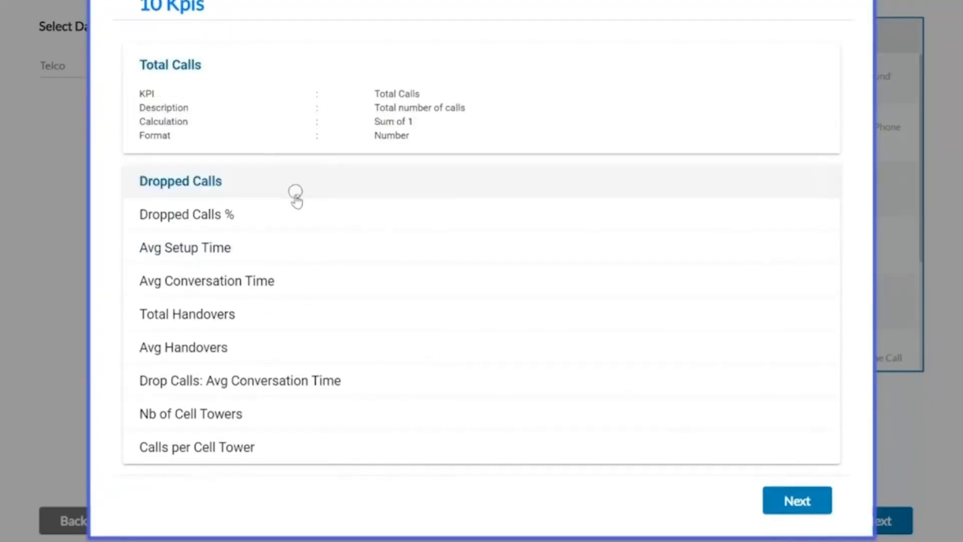
click(296, 193)
click(286, 215)
click(271, 248)
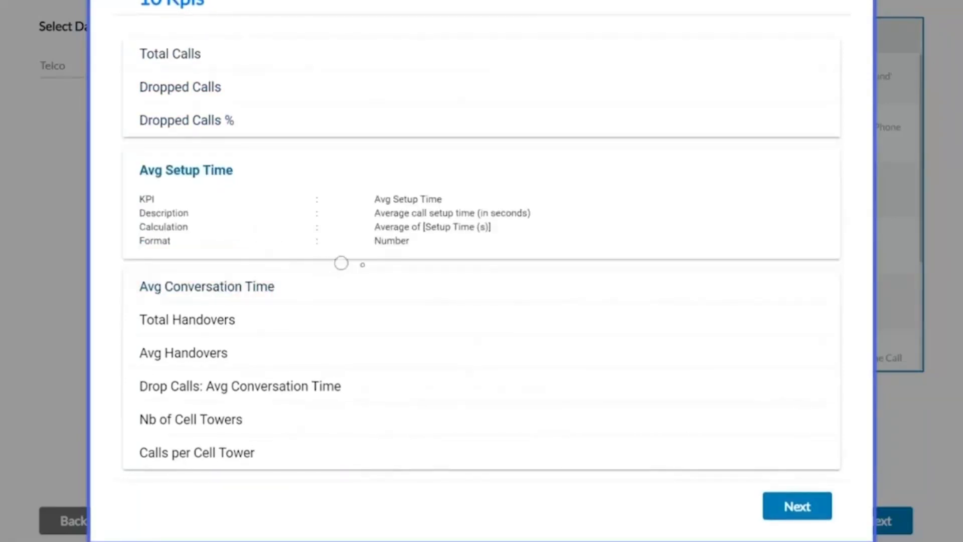
click(387, 282)
click(329, 315)
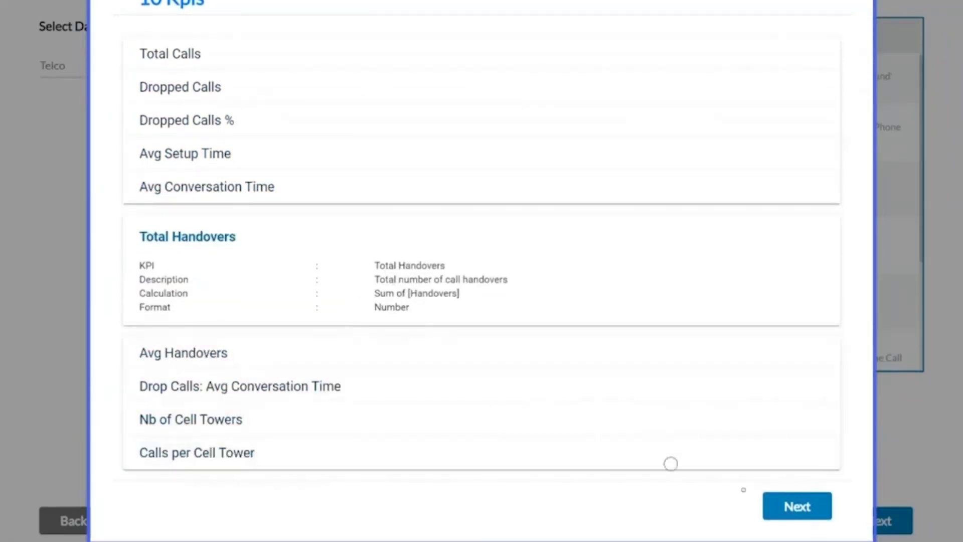
click(798, 507)
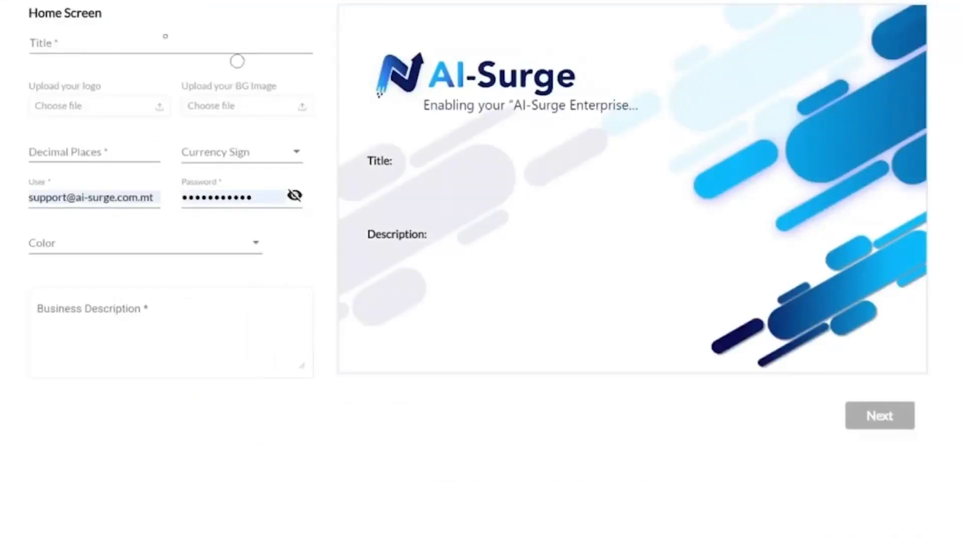
Title the Home Screen 'Demo Dashaboard For Telco', upload the Desktop blue squares background, set 2 decimal places.
click(160, 43)
text(Demo Da)
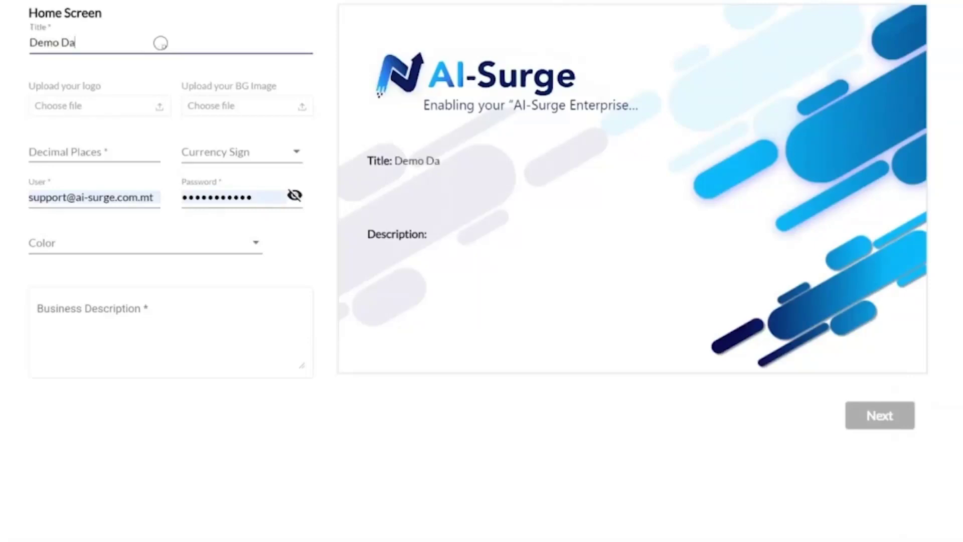
text(shaboard)
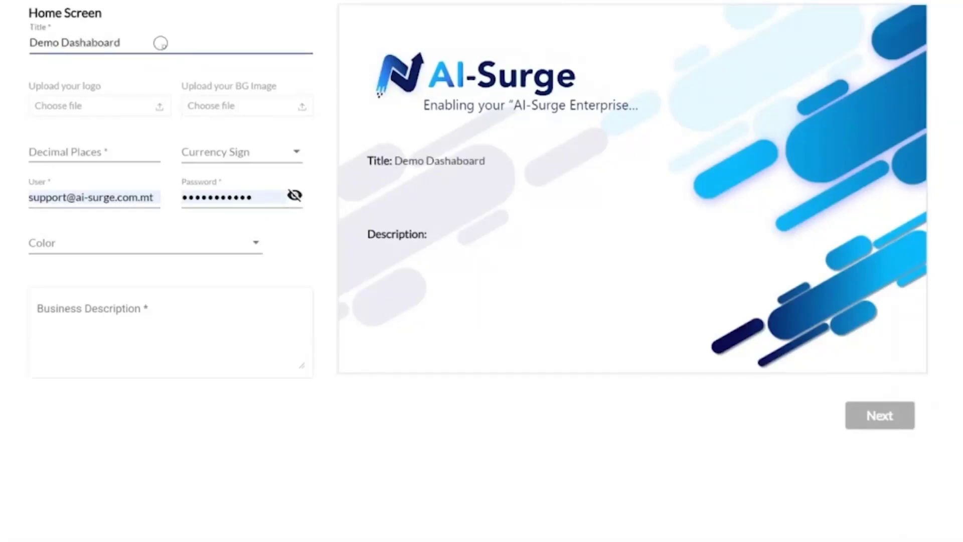
text( For Telco)
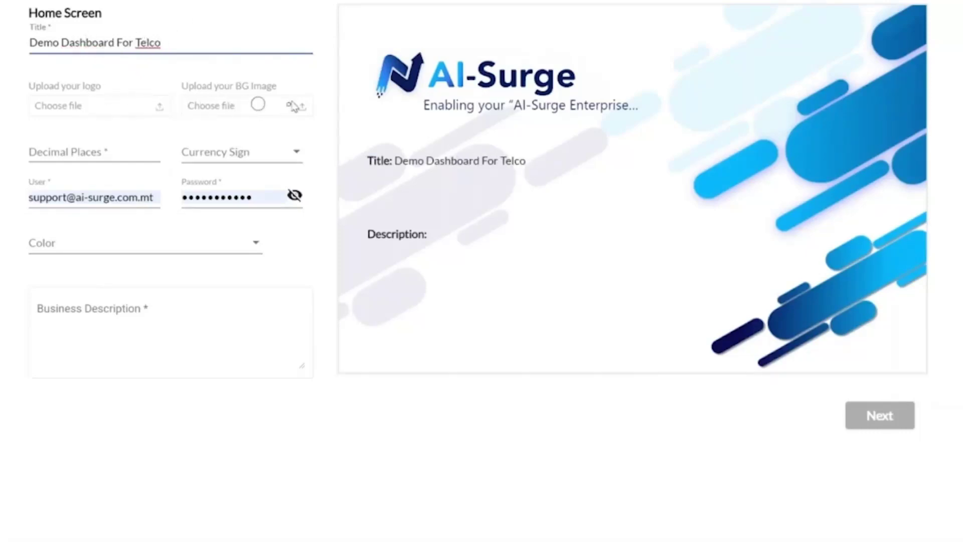
click(297, 106)
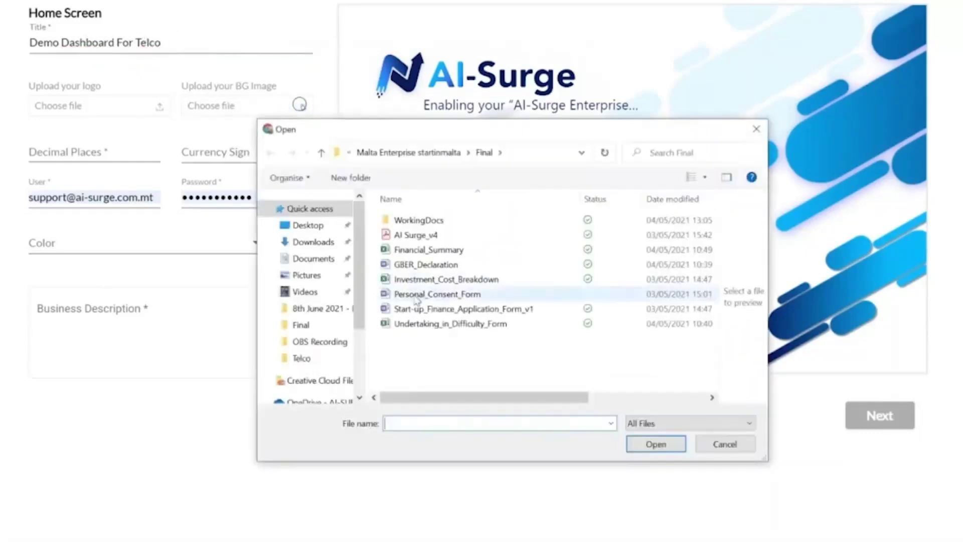
click(308, 226)
scroll(428, 341, down, 2)
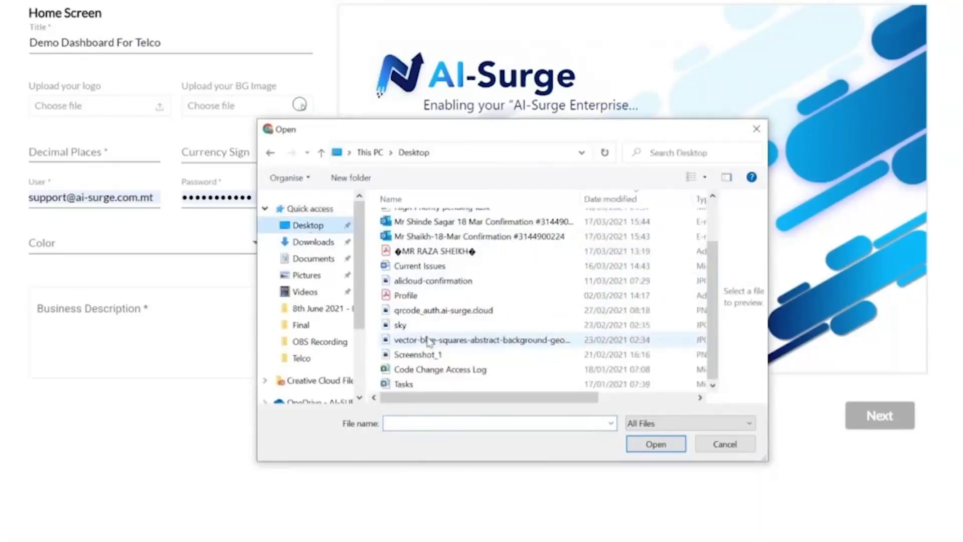
double_click(428, 341)
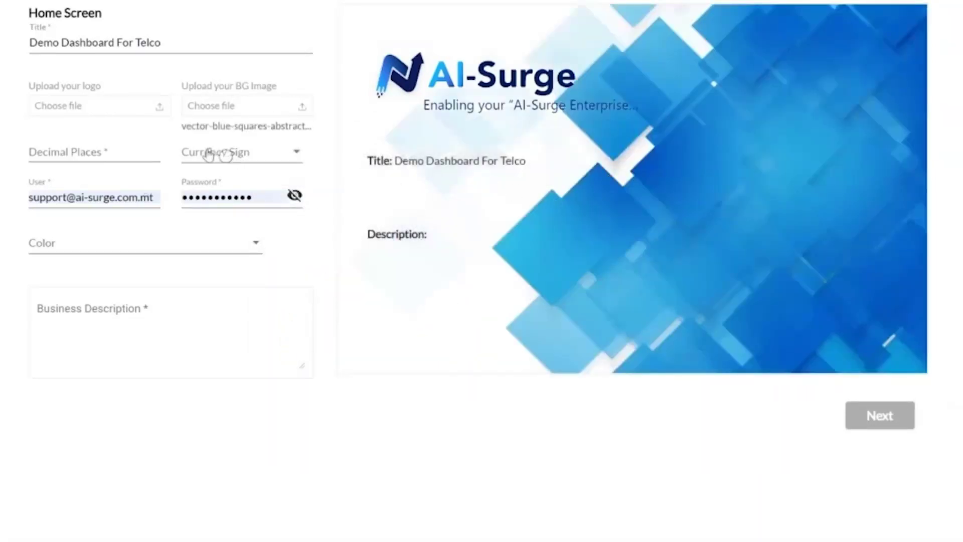
click(103, 153)
text(2)
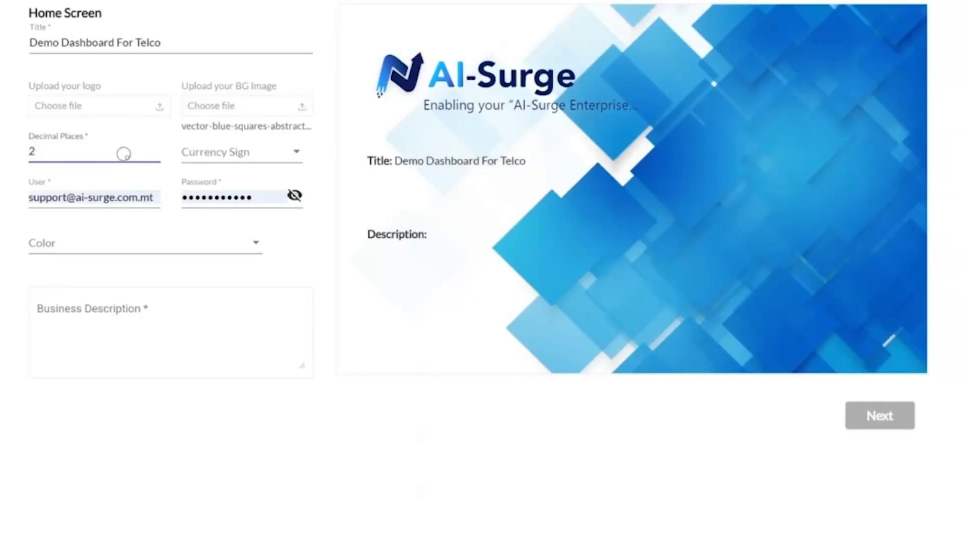
Set the Currency Sign to Russian ruble.
click(254, 151)
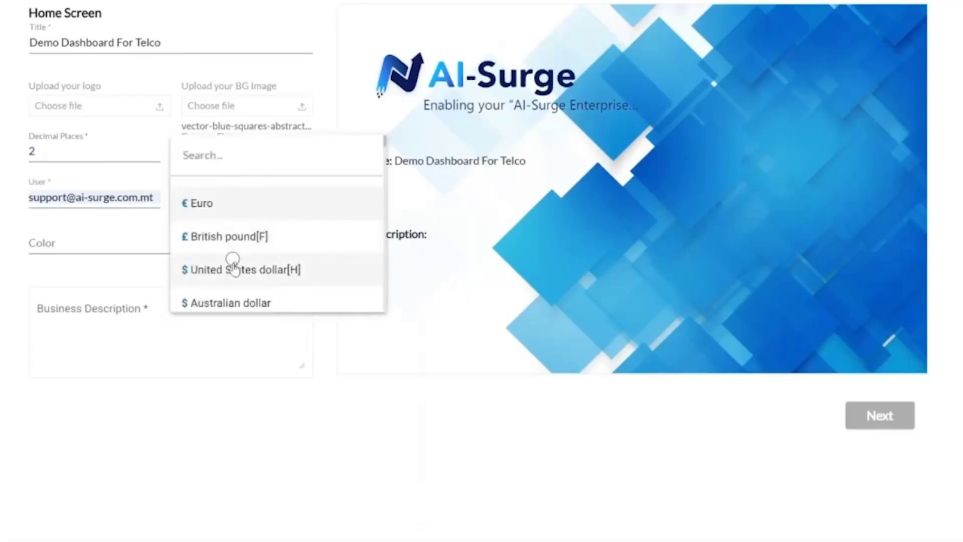
scroll(233, 266, down, 1)
click(216, 301)
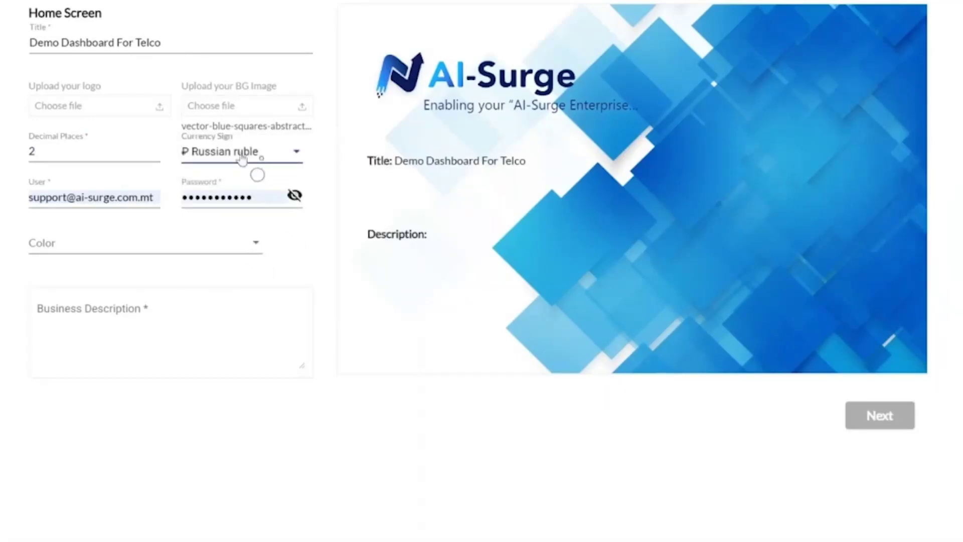
Replace the stored login user name and password with new credentials.
click(195, 193)
key(shift+Tab)
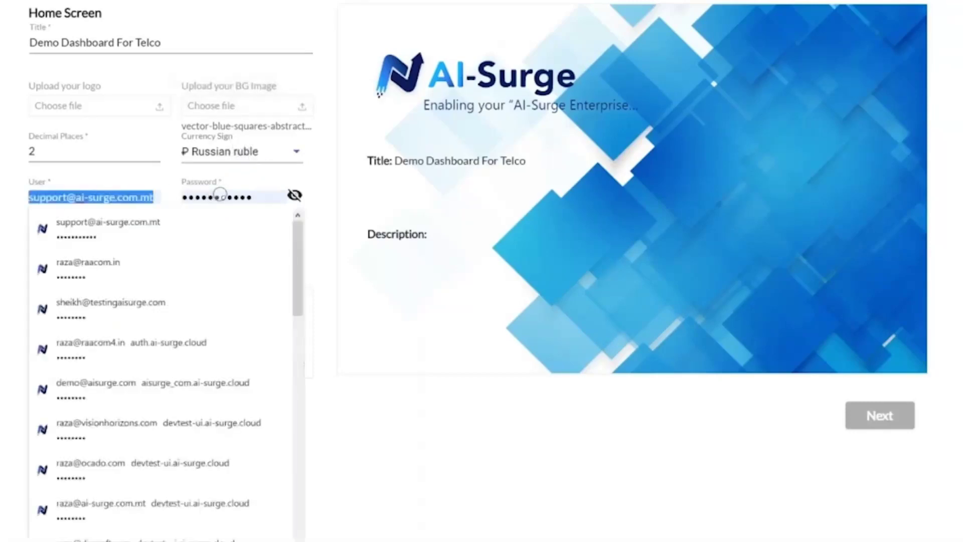
text(admin)
key(Tab)
text(••)
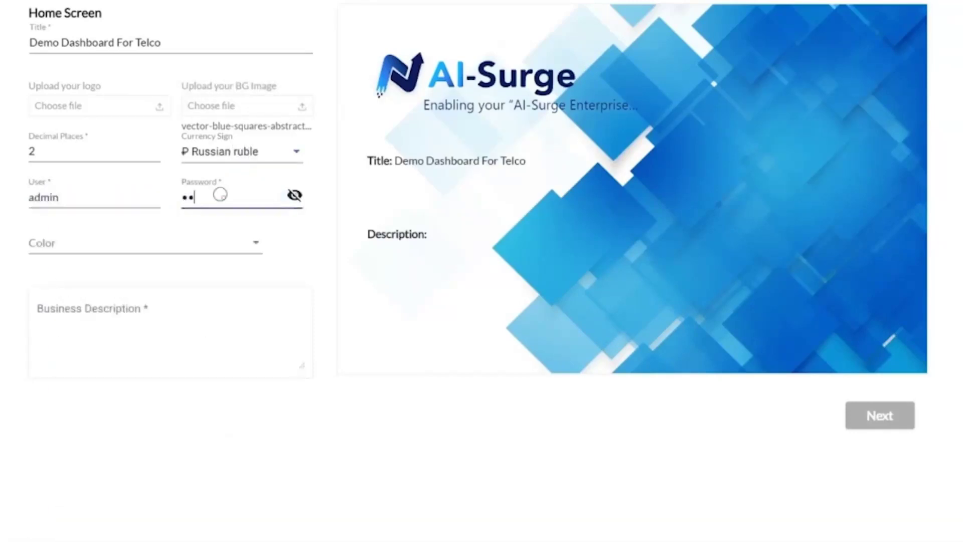
text(•••)
Choose the Blue Palette and enter the business description 'Testing Demo Dashboard'.
click(150, 246)
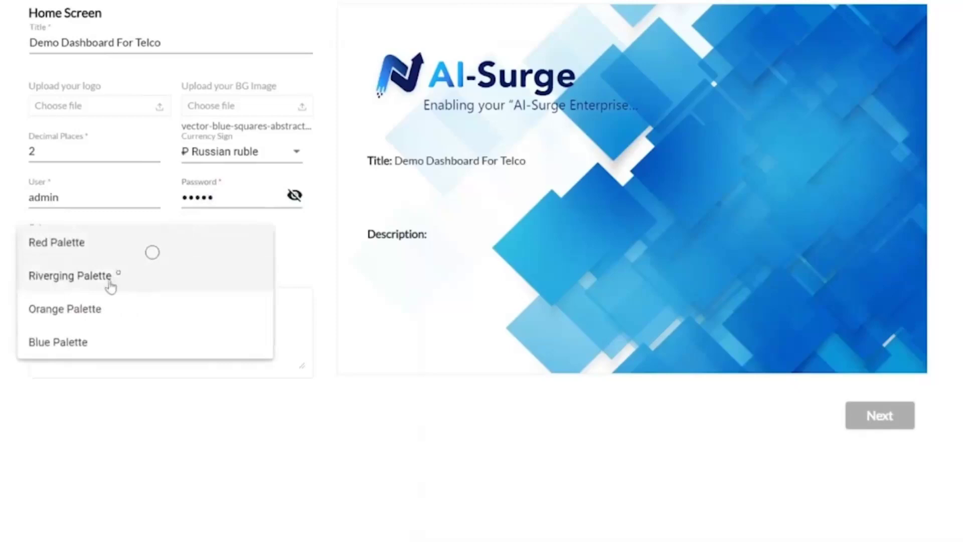
click(79, 344)
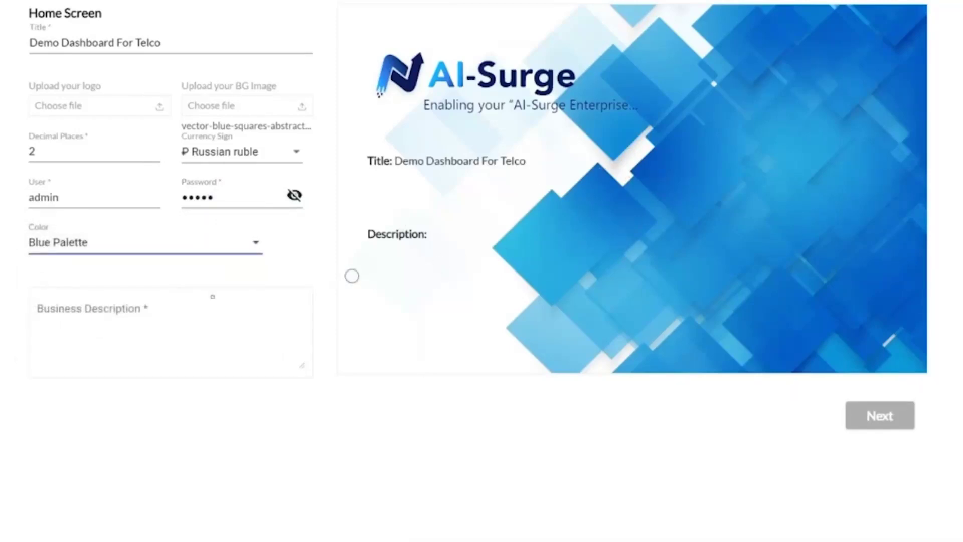
click(168, 312)
text(Testing Demo D)
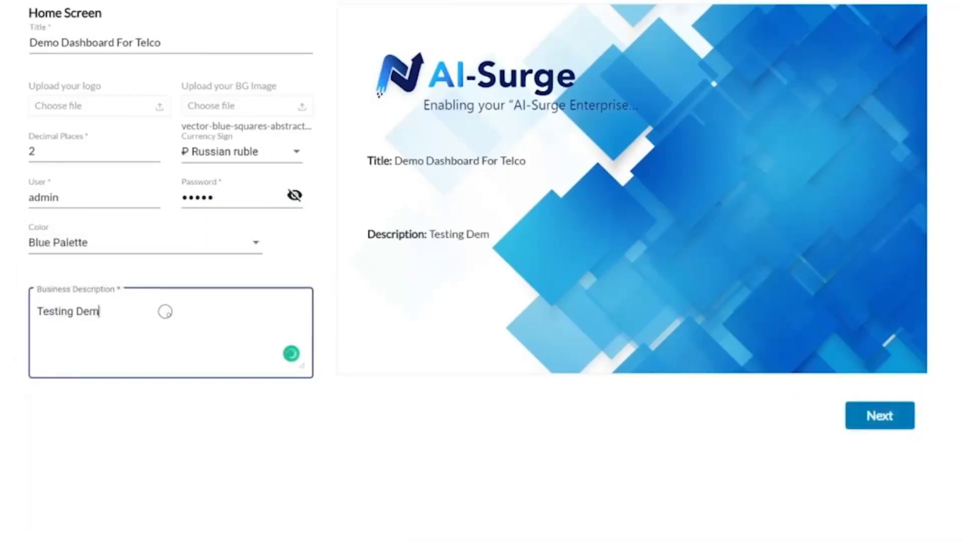
text(ashboard)
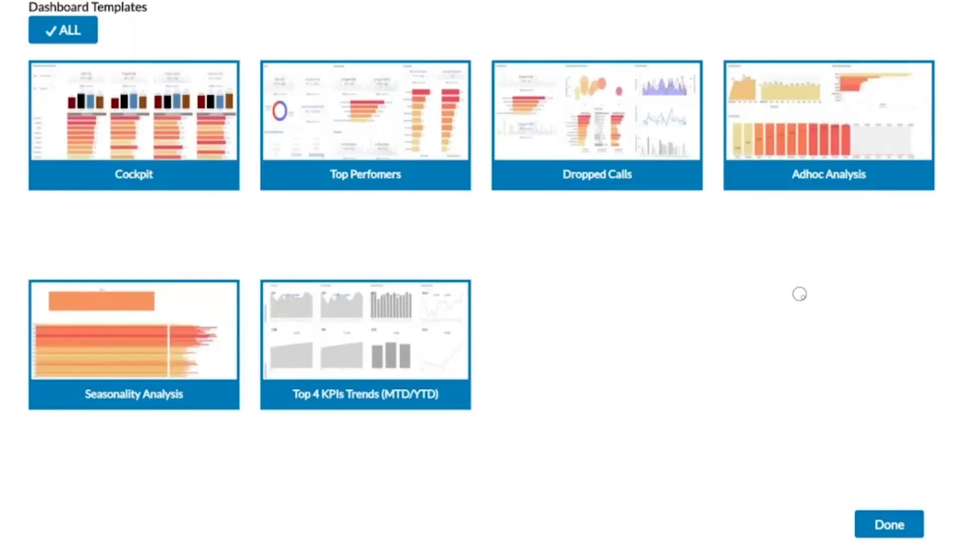
Reselect all six dashboard templates with ALL and finish setup with Done.
click(333, 175)
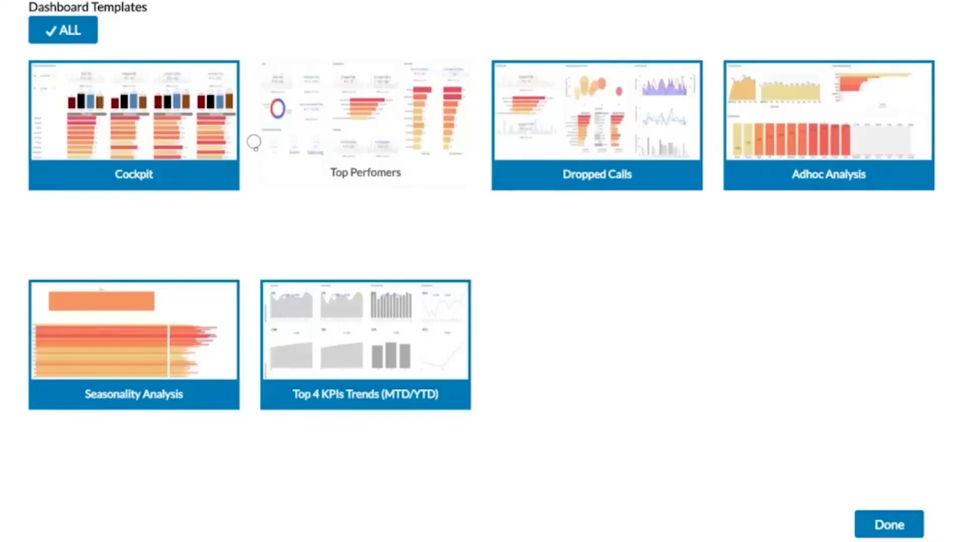
click(88, 32)
click(88, 32)
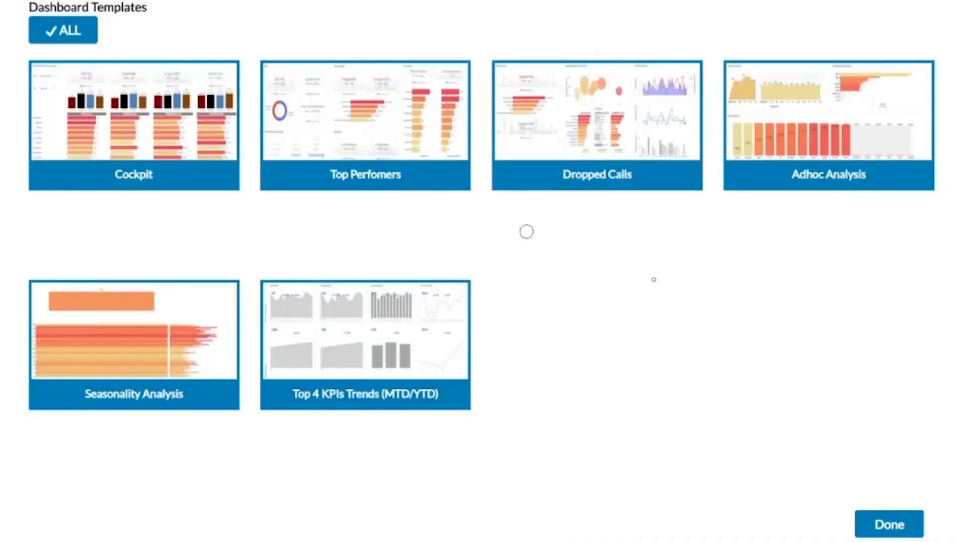
click(889, 525)
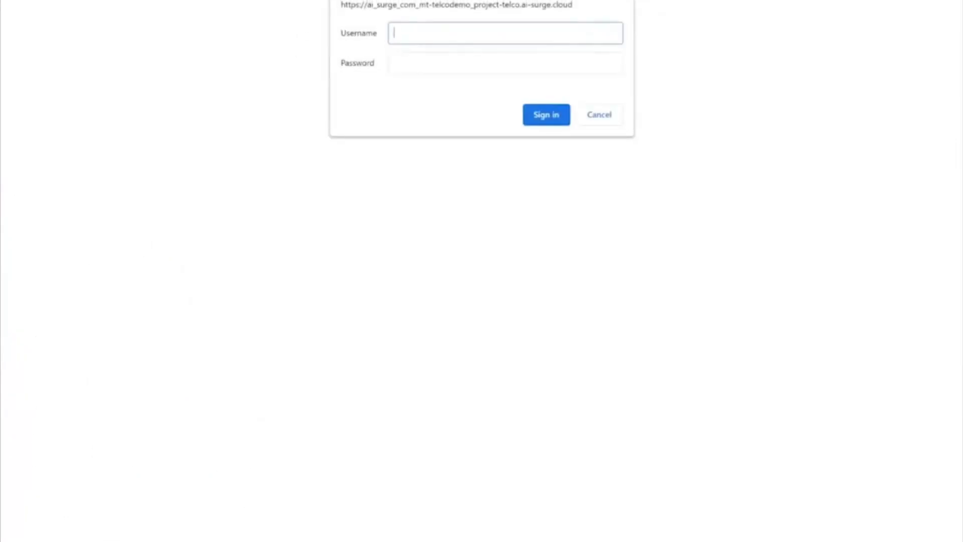
Enter the dashboard username and password and submit them to sign in to the deployed telco site.
text(admin)
key(Tab)
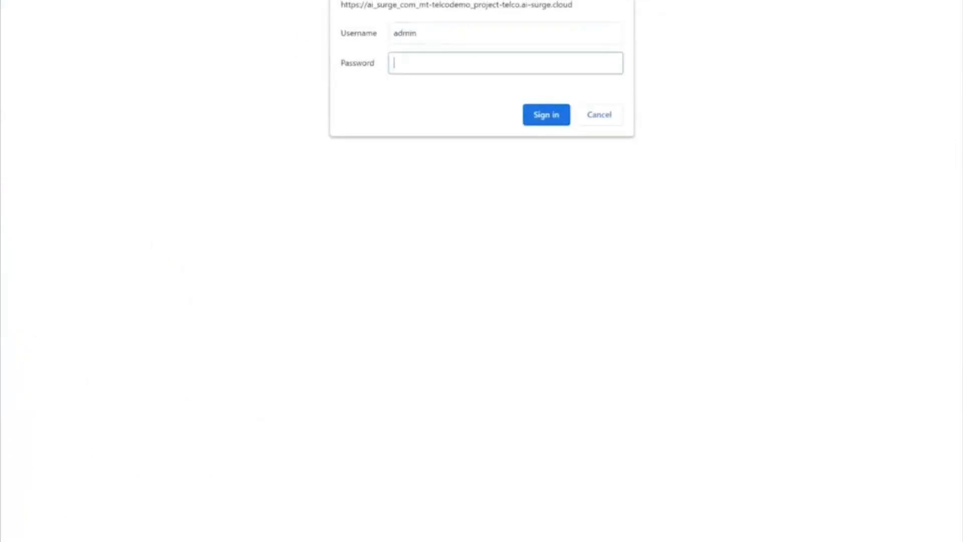
text(•••••)
key(Return)
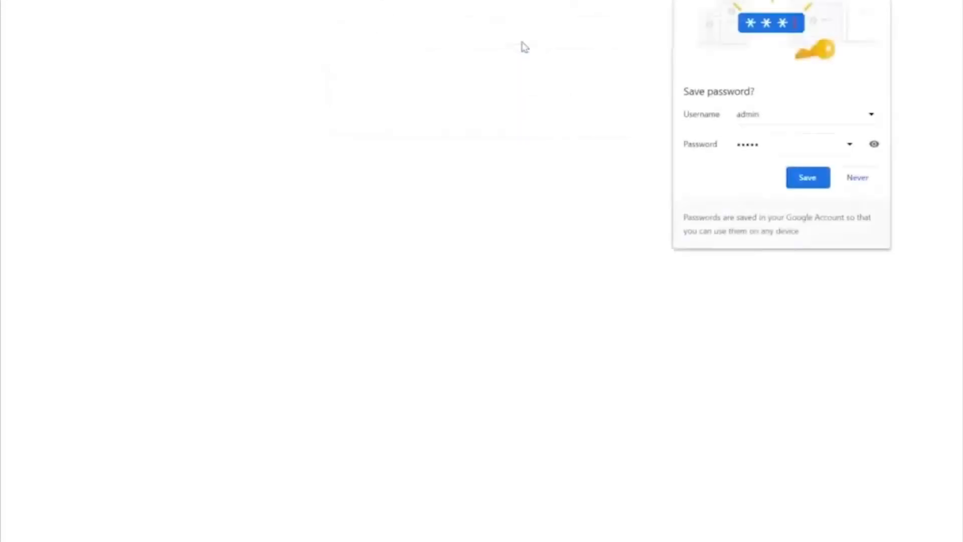